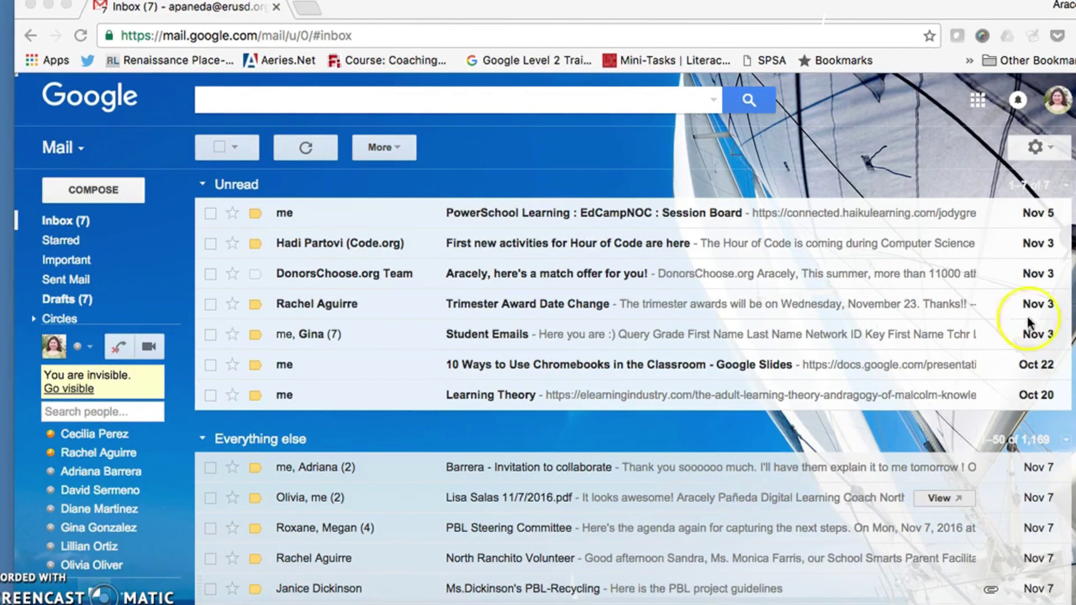
Switch to Google Drive from the apps grid and search for 'classroom'
click(976, 95)
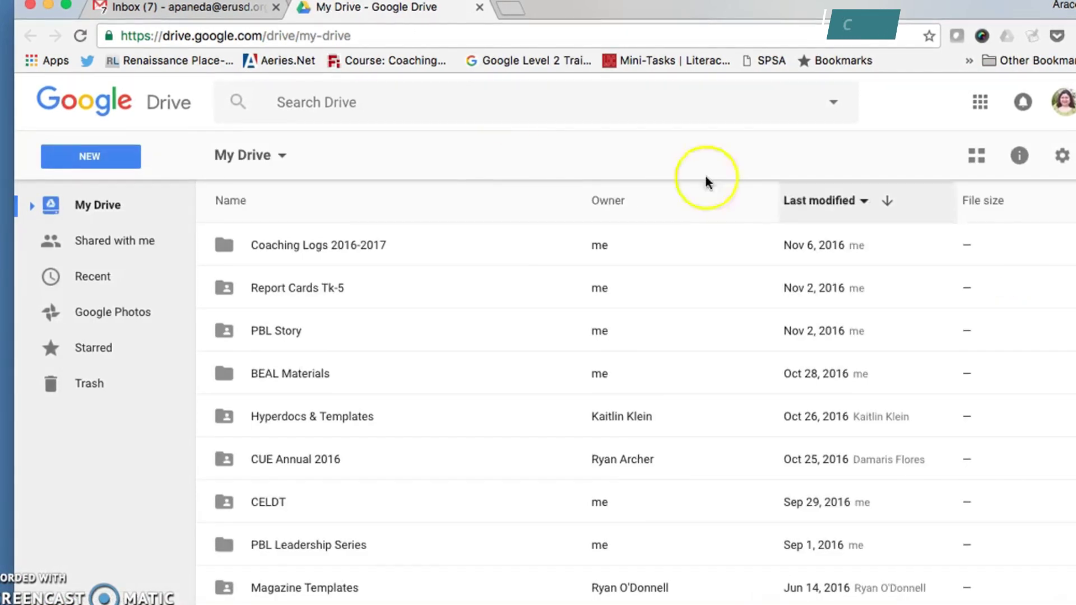
click(362, 103)
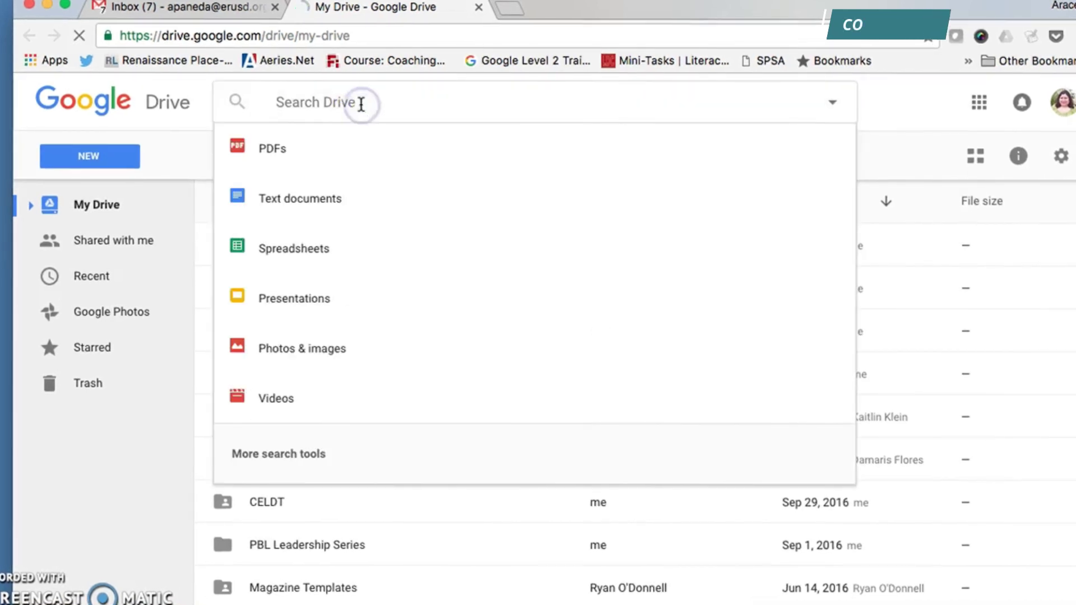
text(classroom)
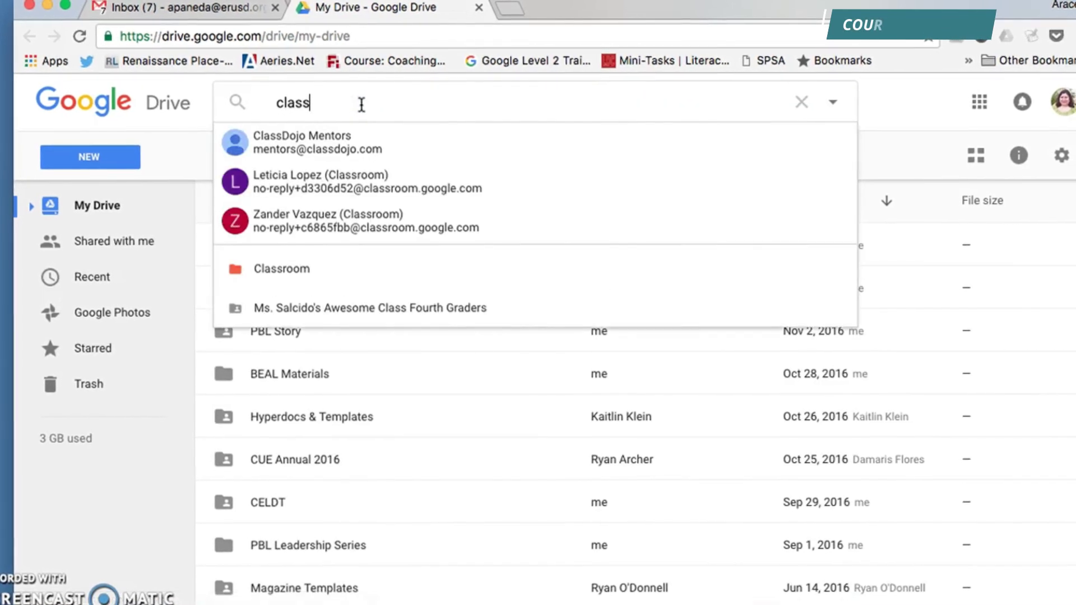
key(Return)
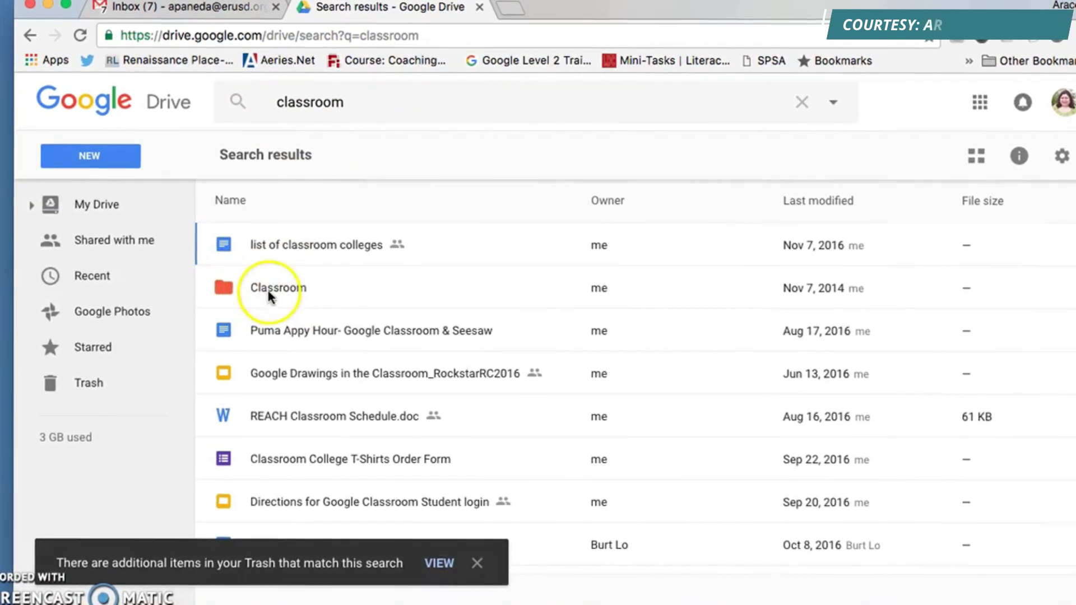
Open Classroom, then the 2016-2017 Fourth/Fifth Grade Combo folder, toggling grid view and back to list
double_click(268, 291)
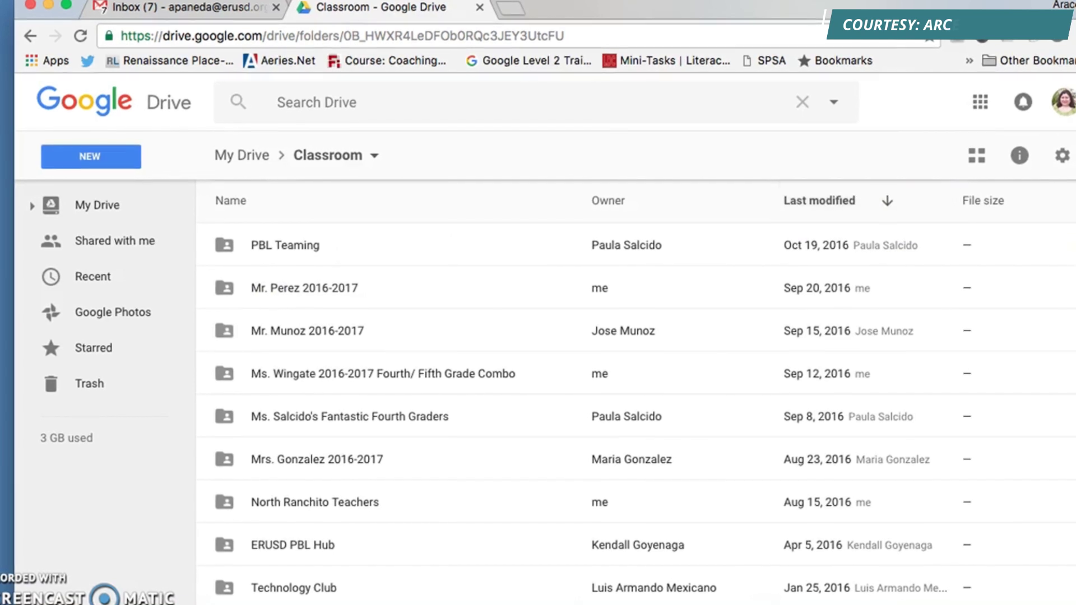
scroll(1062, 263, down, 2)
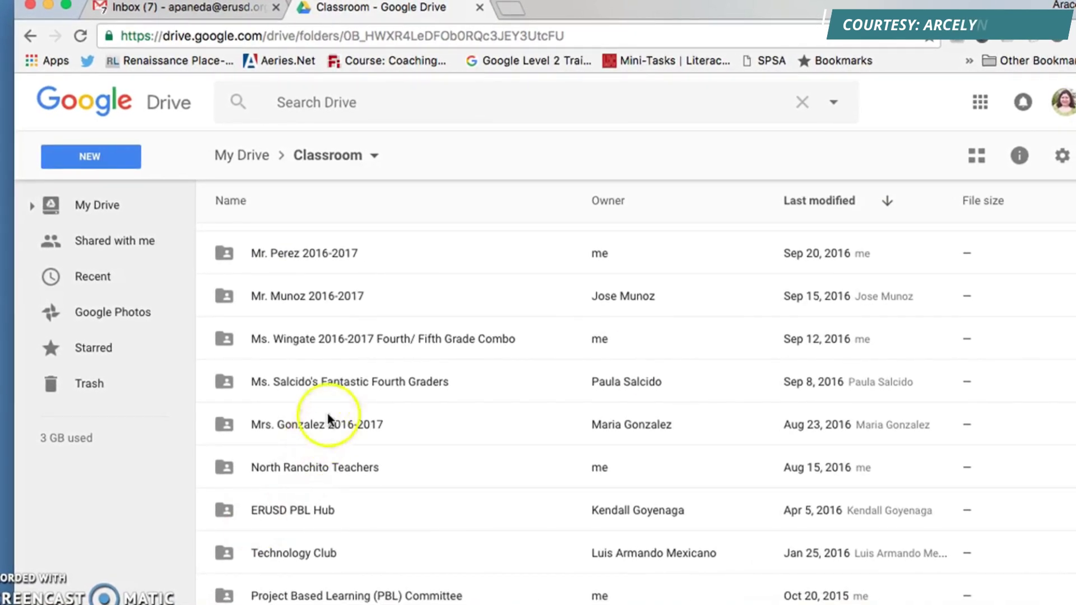
double_click(353, 336)
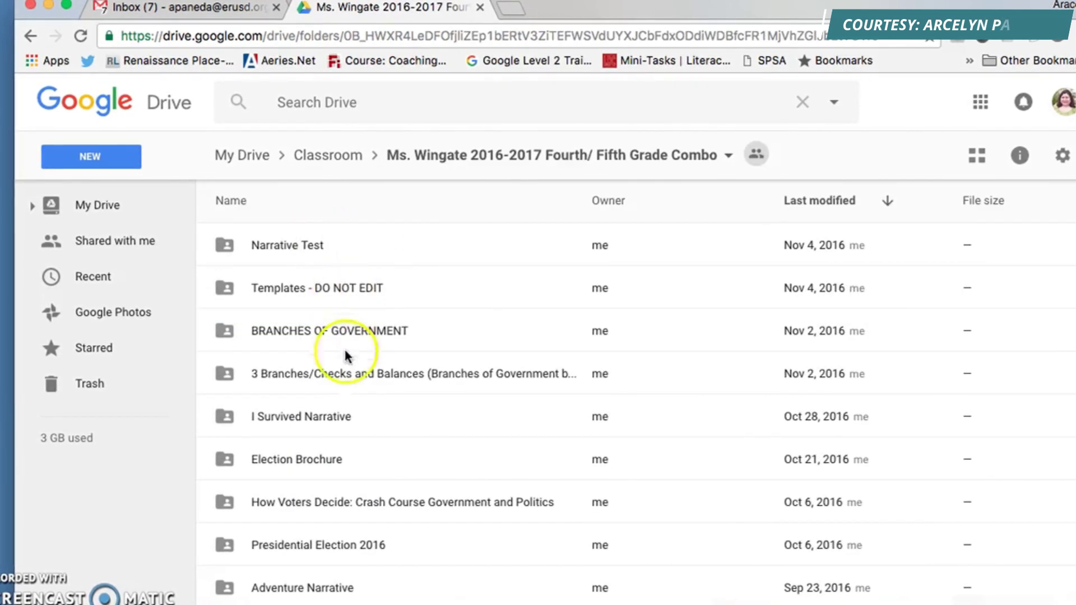
click(977, 156)
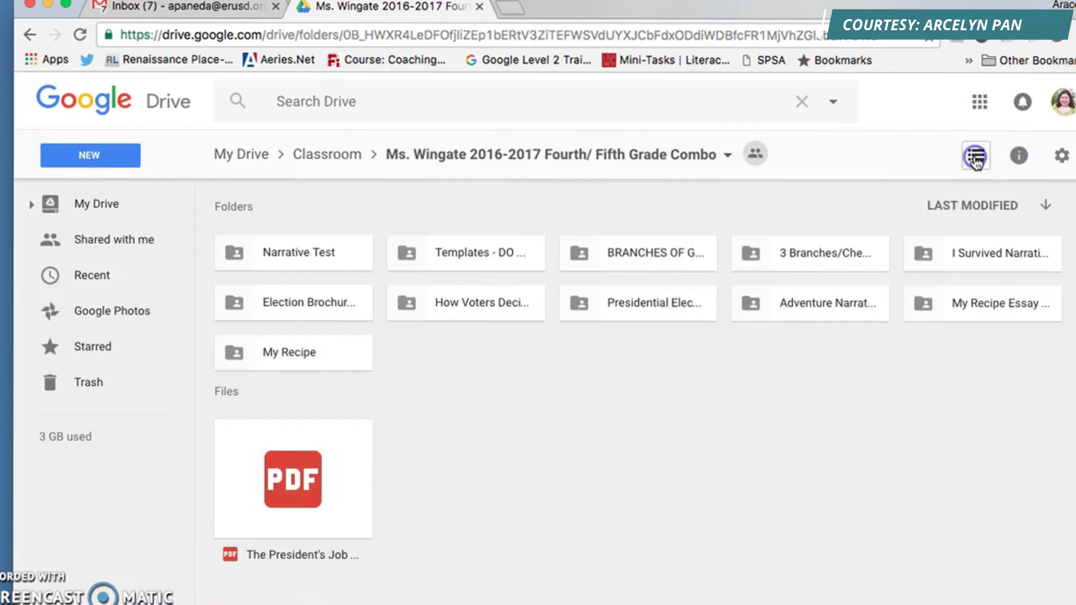
click(977, 158)
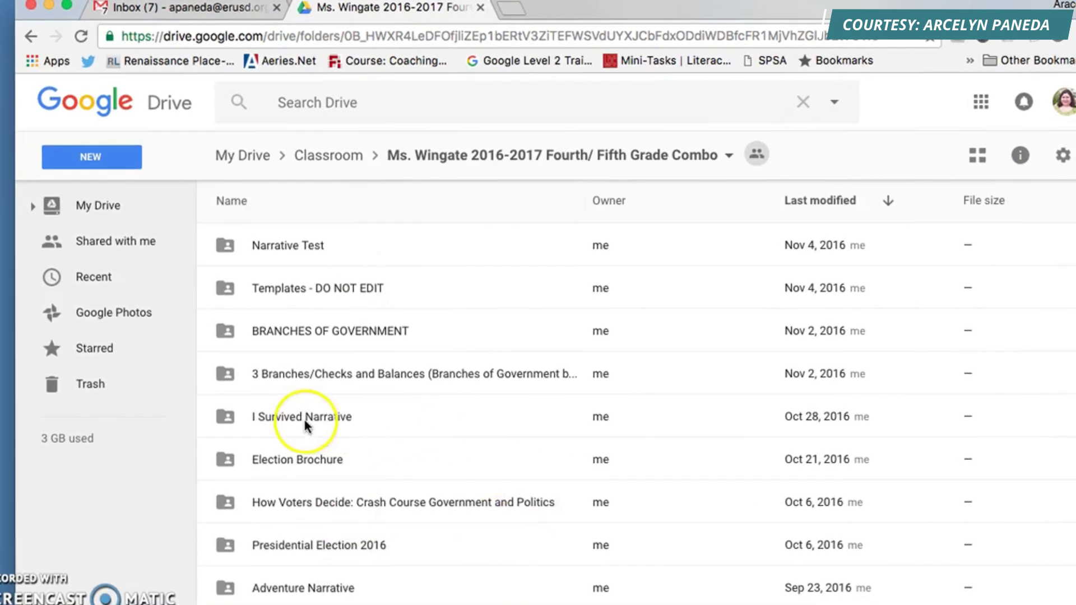
Open the I Survived Narrative folder and pick out individual student narrative documents
double_click(341, 416)
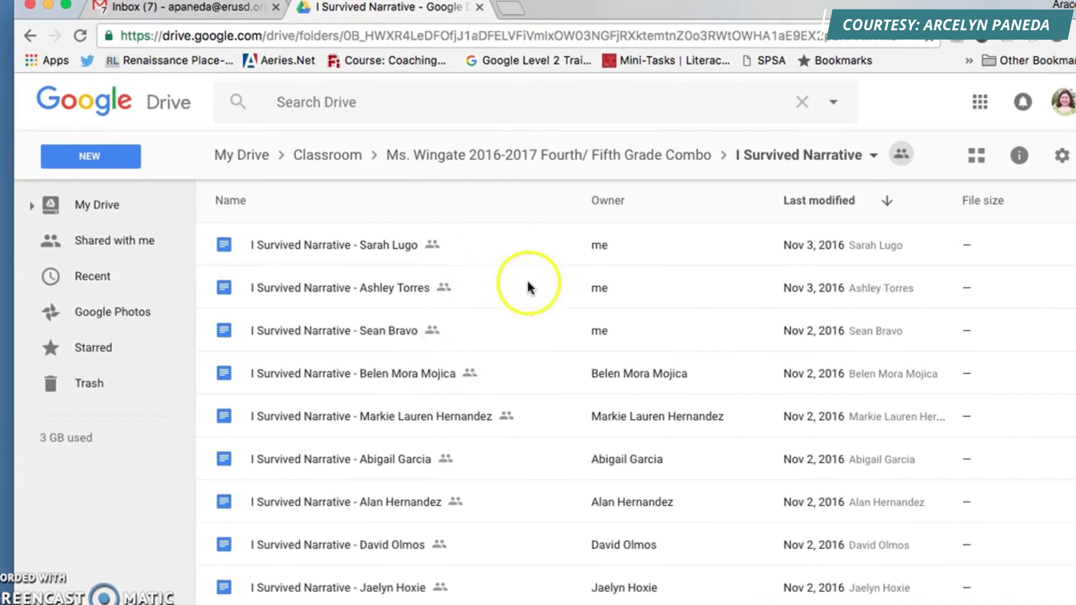
click(515, 256)
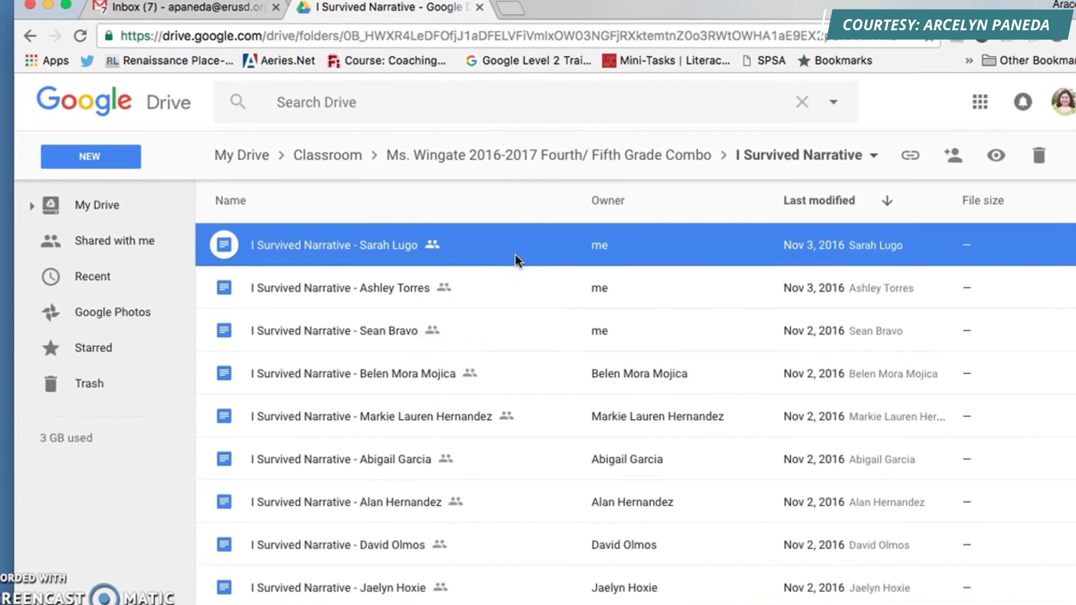
shift+click(500, 328)
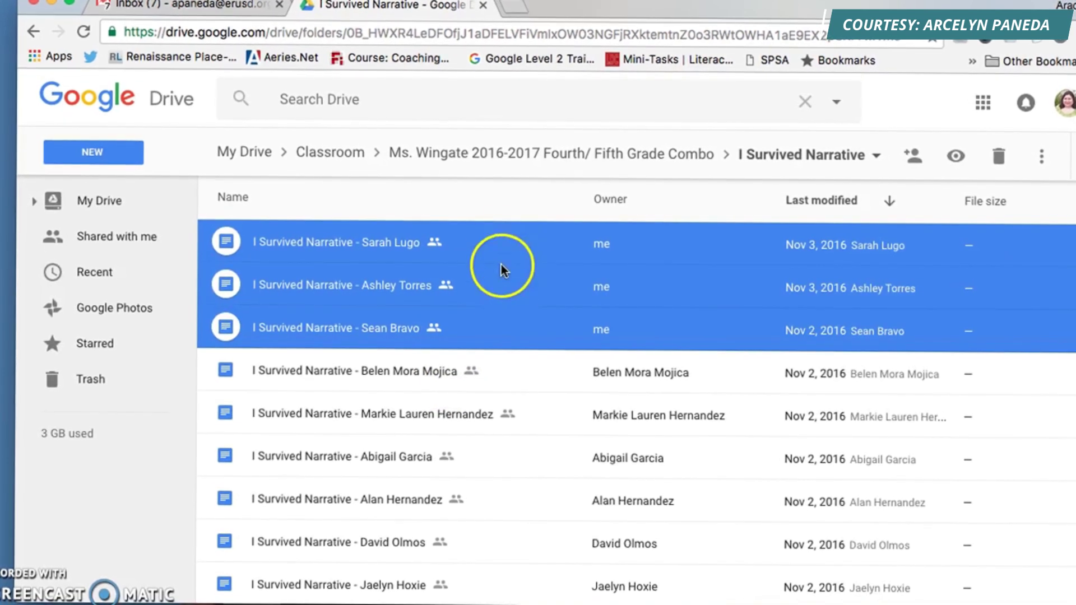
click(498, 253)
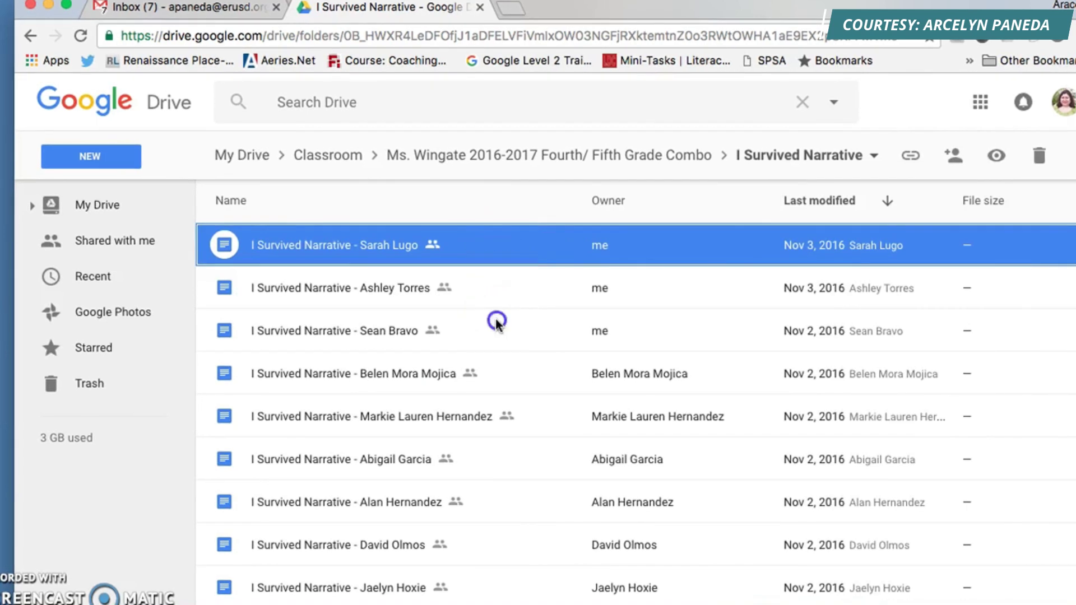
right_click(492, 325)
click(473, 259)
Select all the student narrative documents in the folder with Cmd+A
click(474, 328)
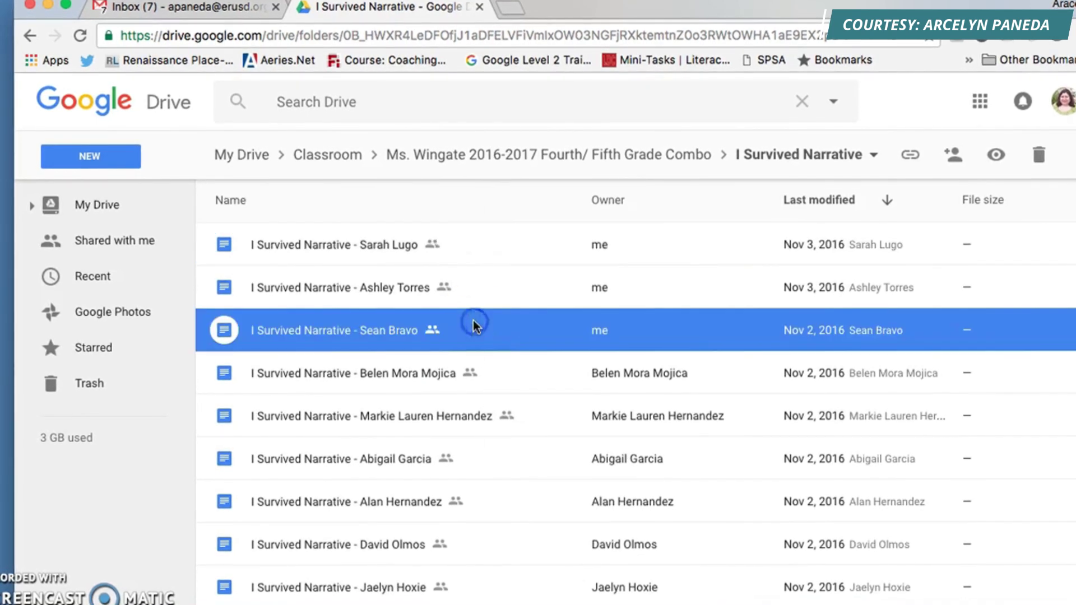
shift+click(476, 370)
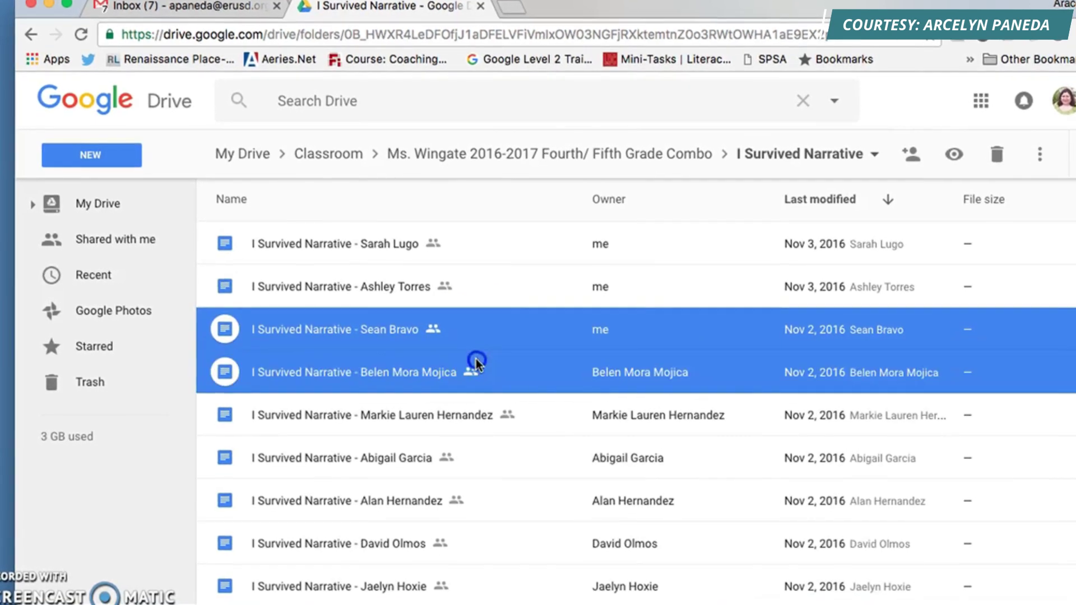
super+click(474, 247)
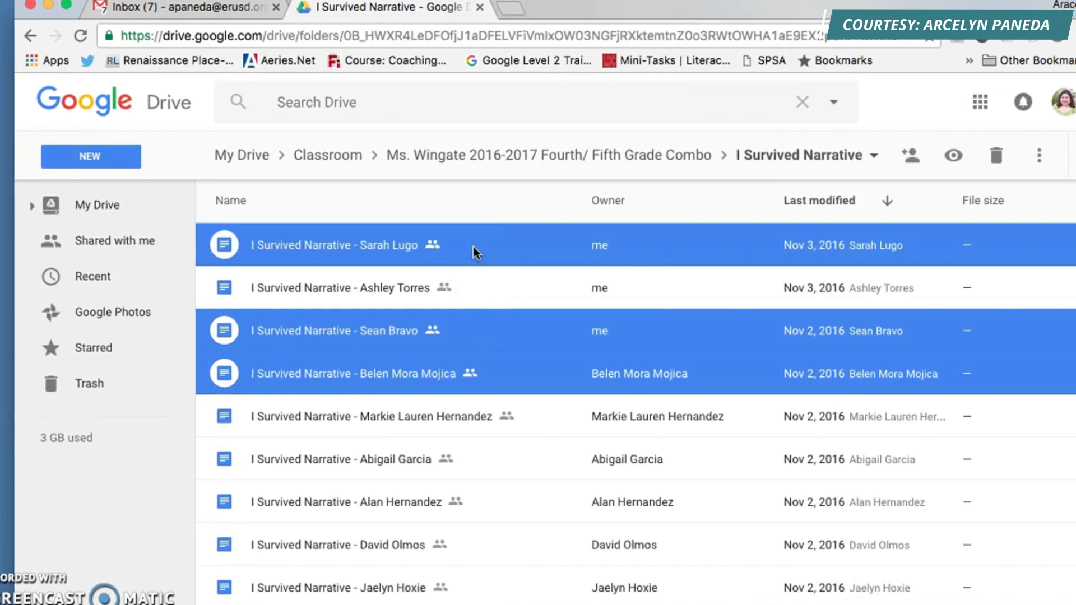
click(502, 415)
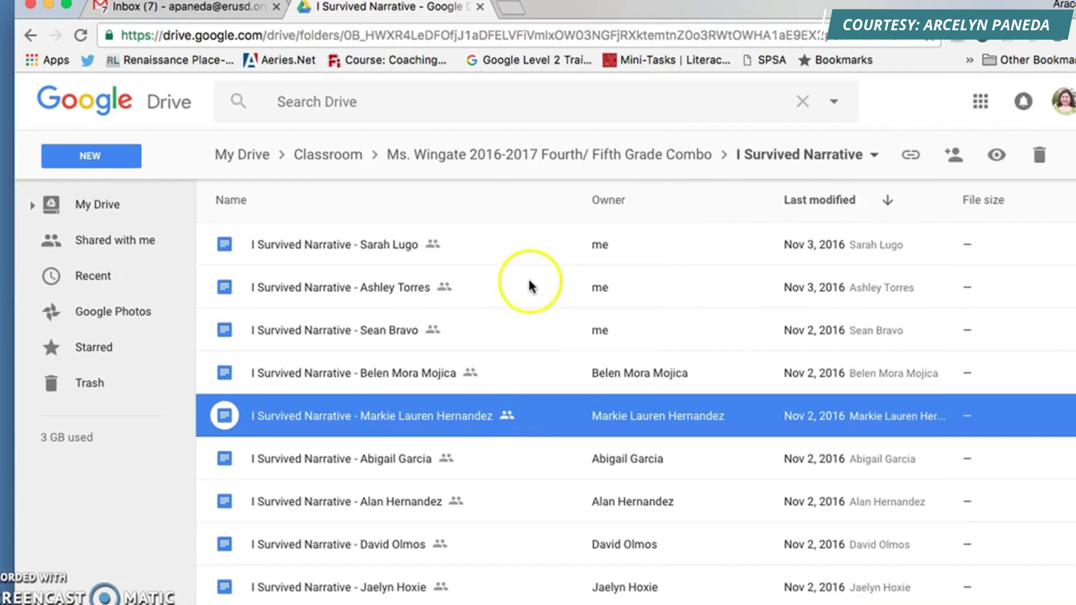
super+click(499, 245)
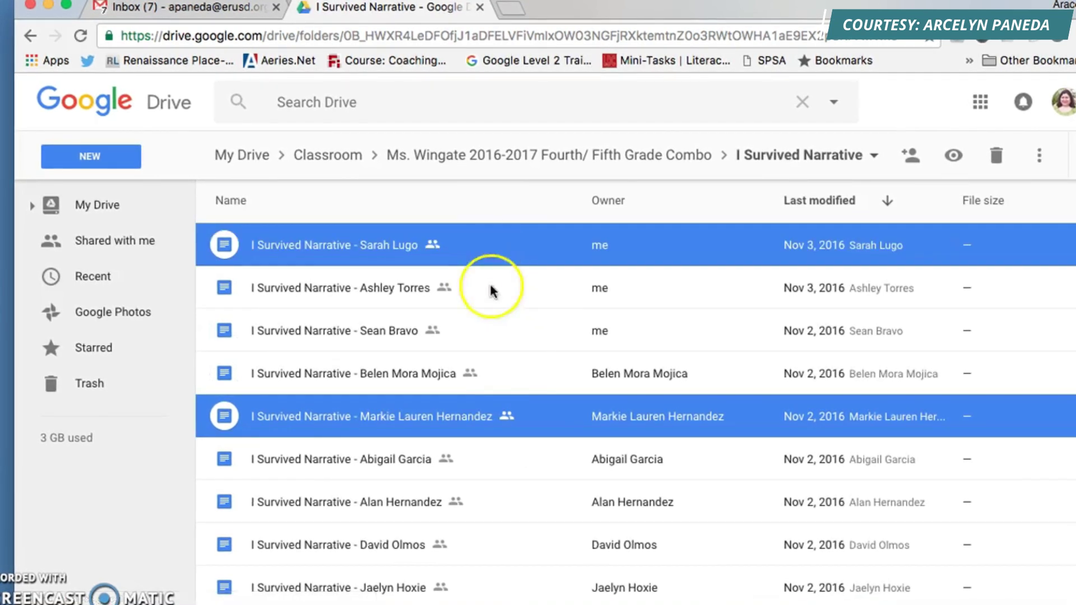
super+click(493, 336)
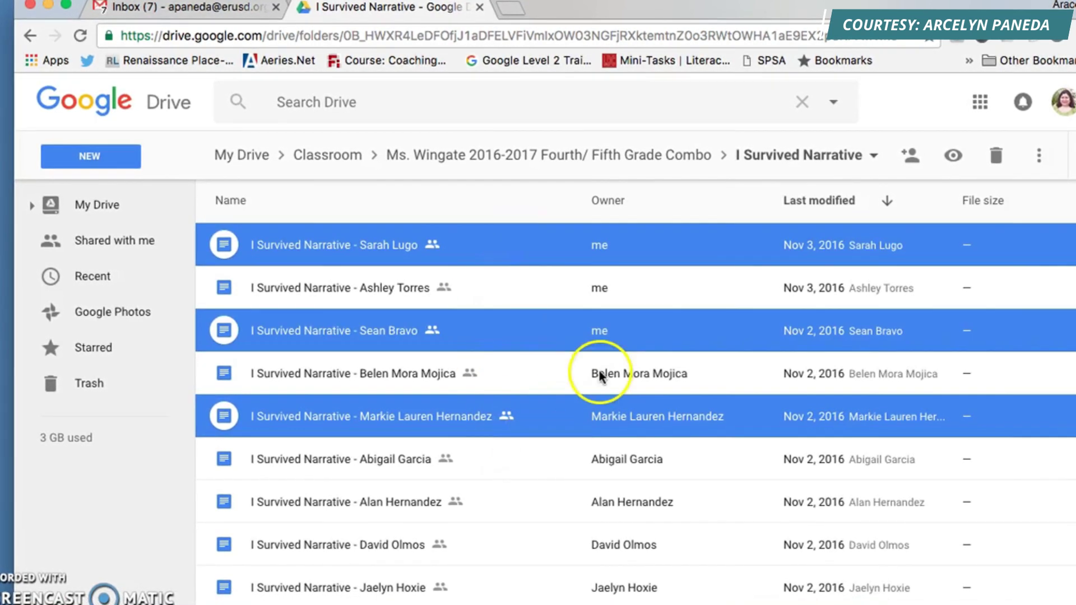
click(554, 295)
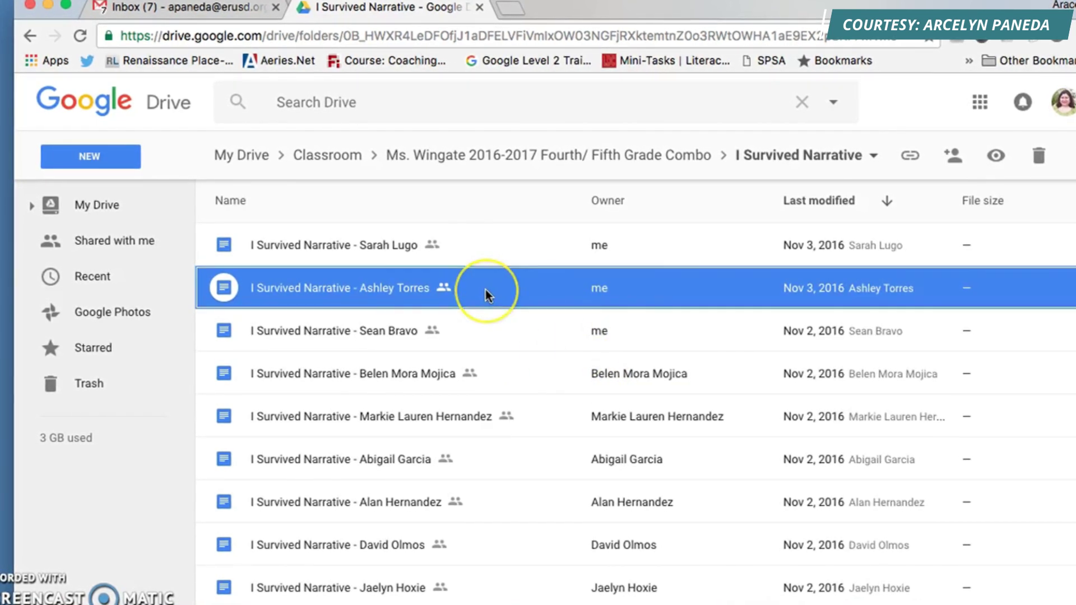
key(super+a)
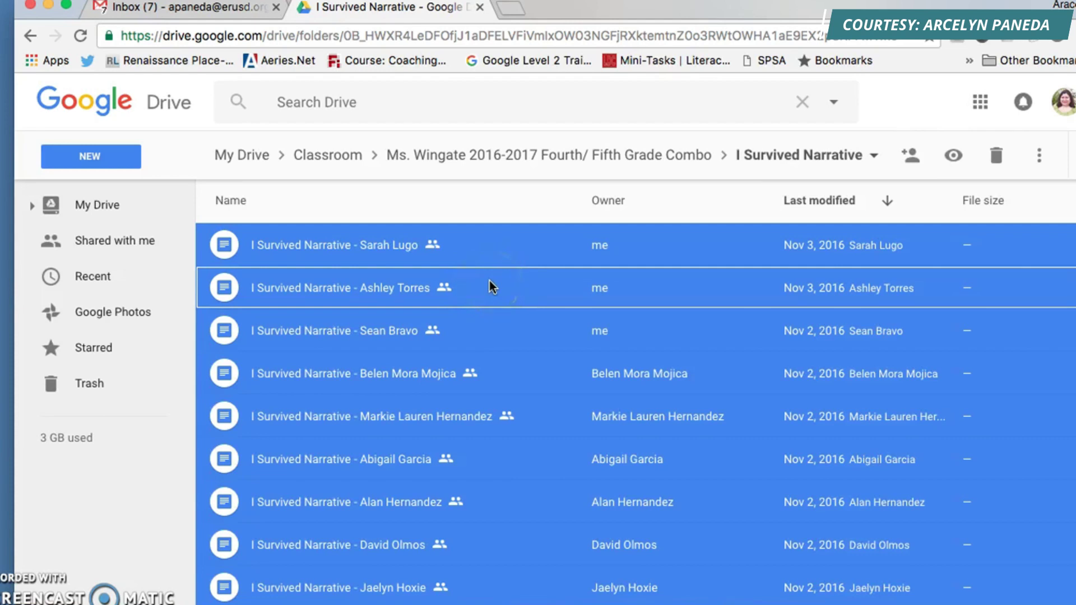
Open the selected I Survived narratives with PDF Mergy from the More actions menu
click(1041, 161)
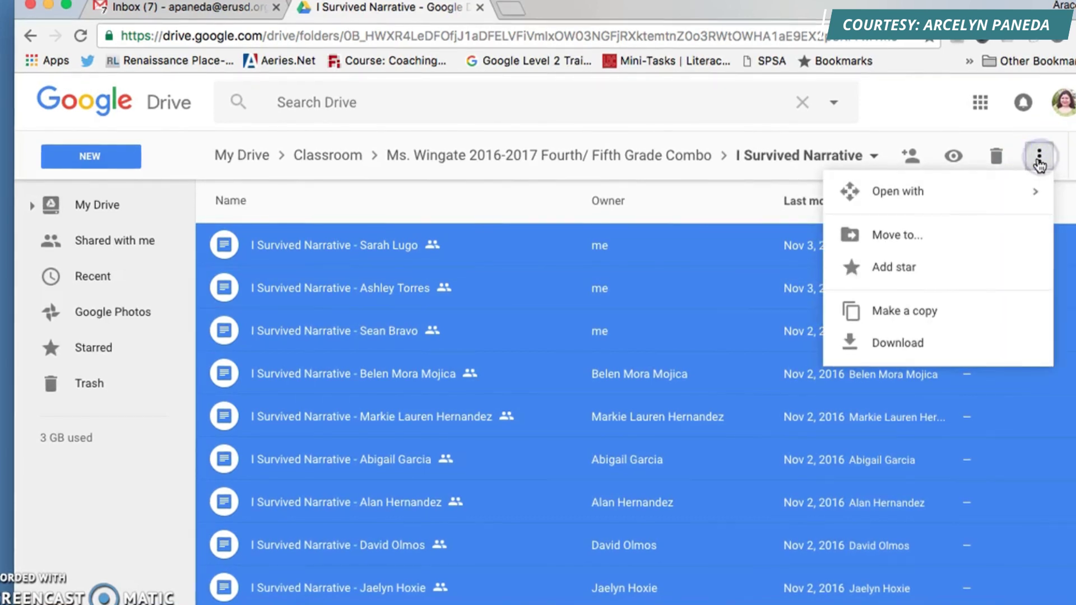
click(1032, 192)
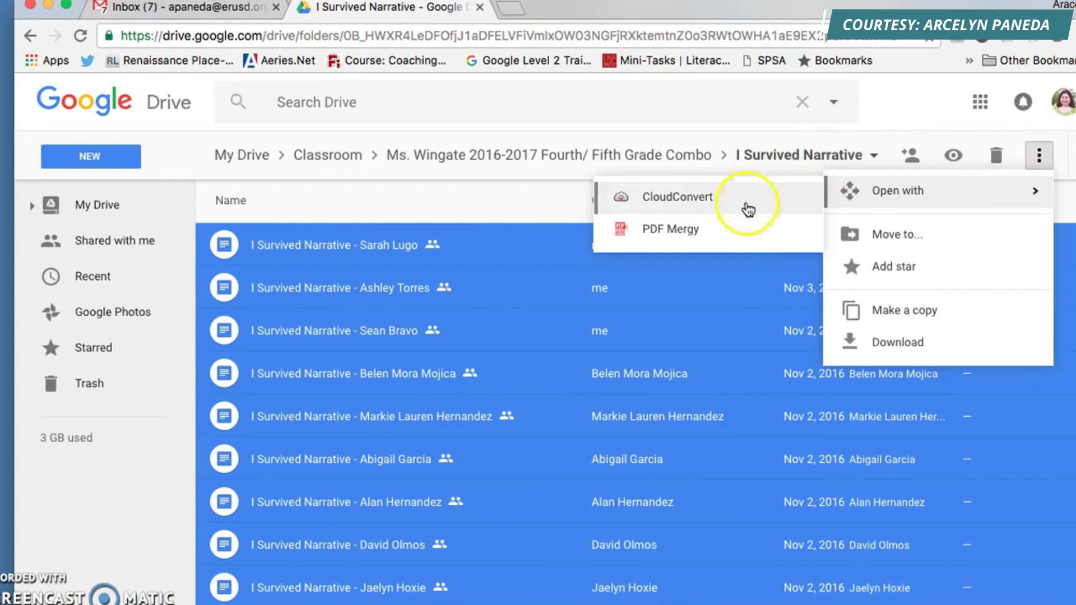
click(687, 238)
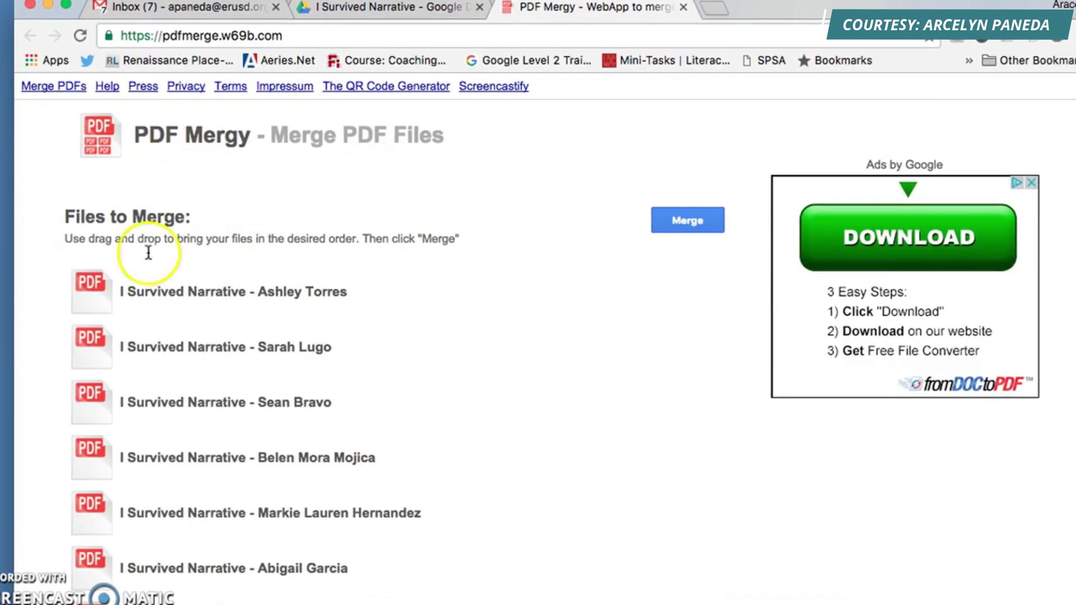
Merge the listed I Survived narrative files into one PDF
mouse_move(138, 587)
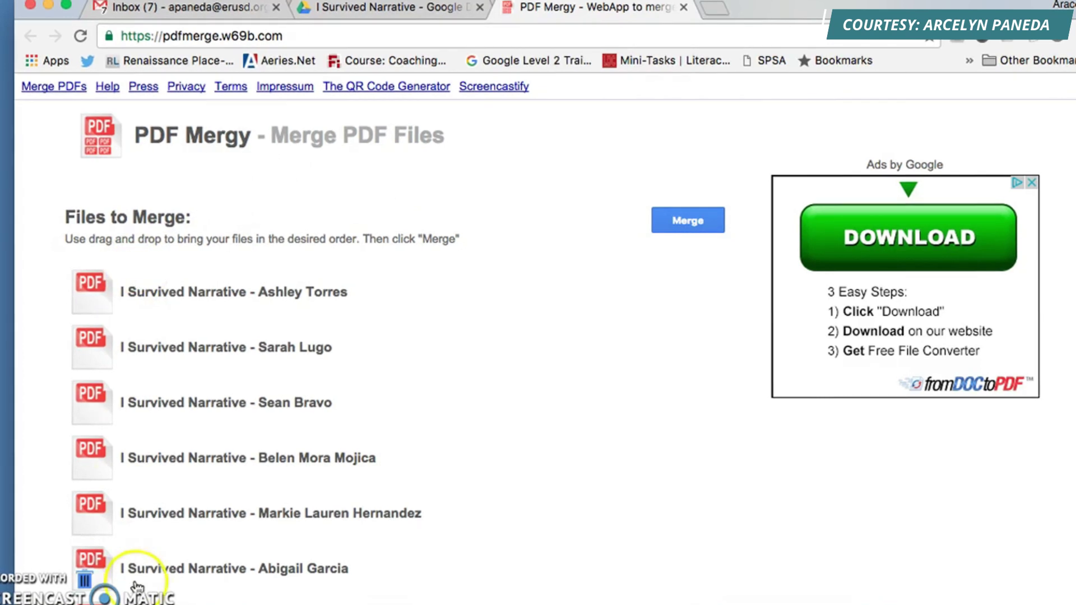
click(683, 223)
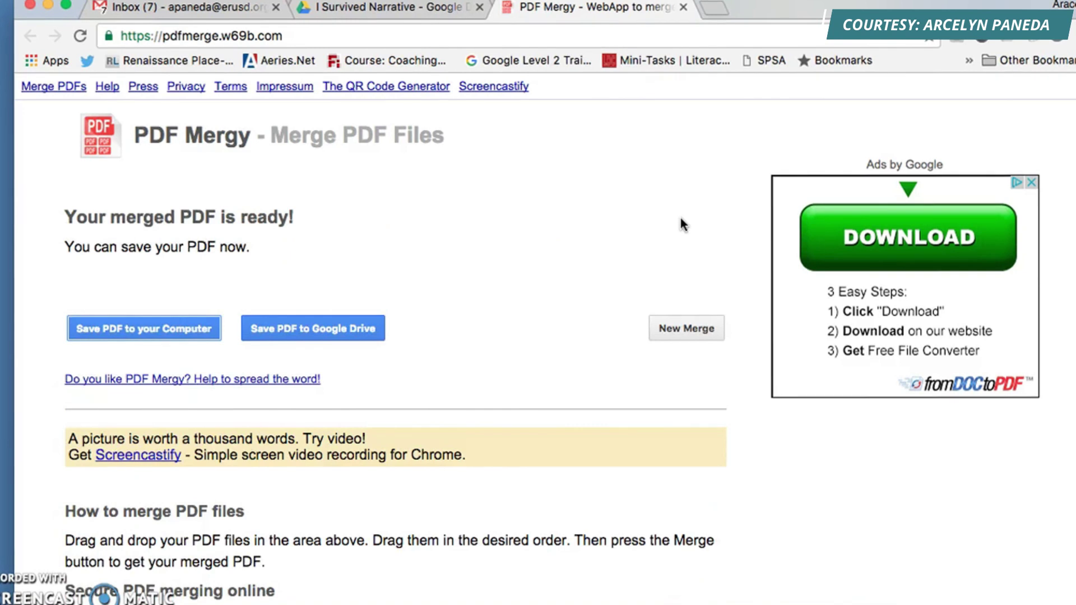
Save the merged PDF to the computer under the file name narratives
click(678, 223)
click(161, 330)
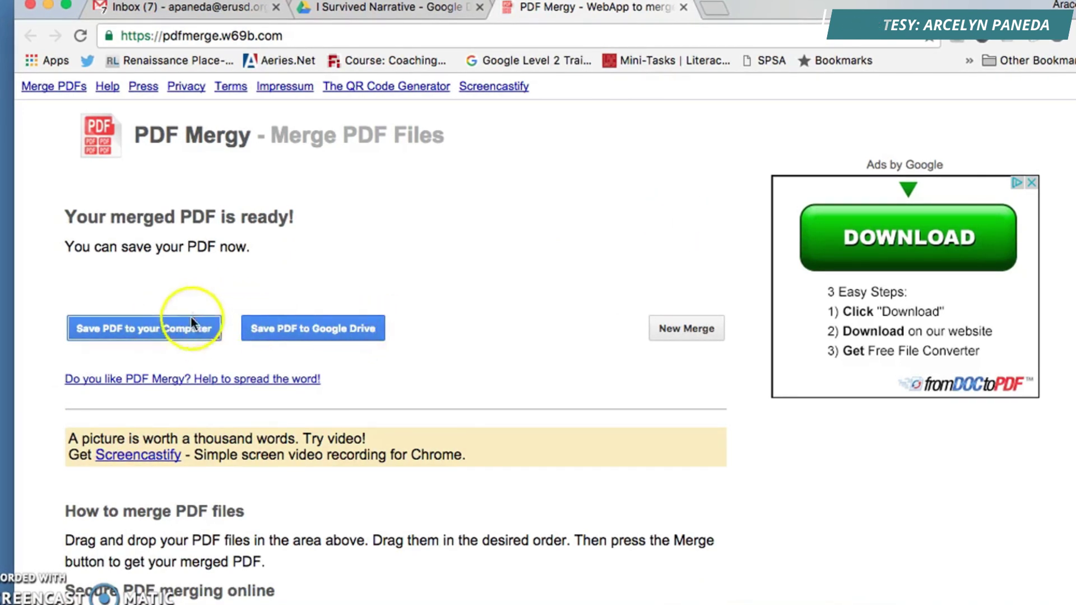
click(159, 330)
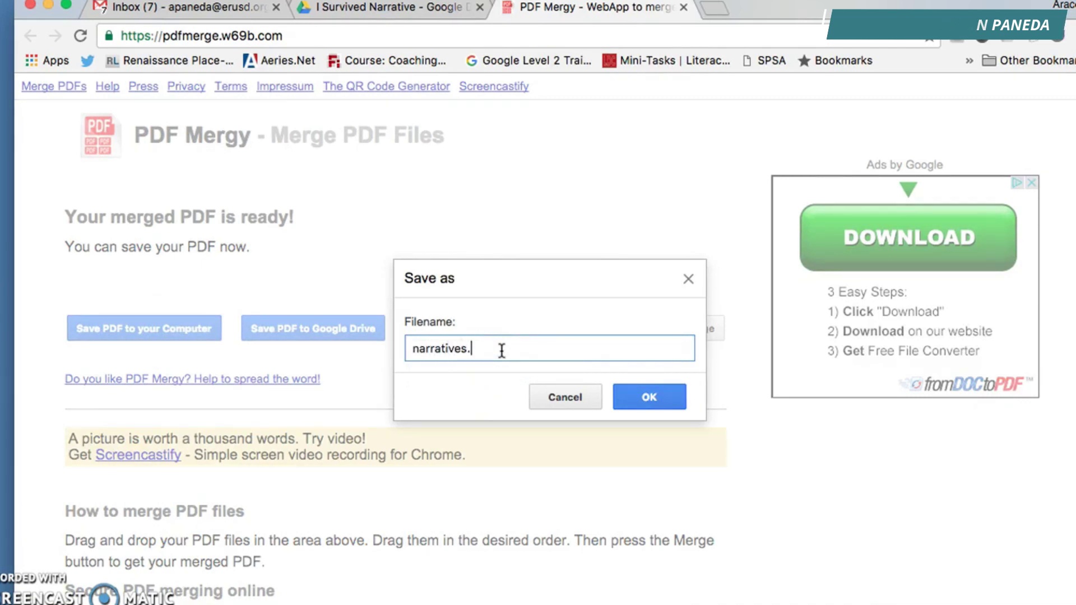
click(668, 397)
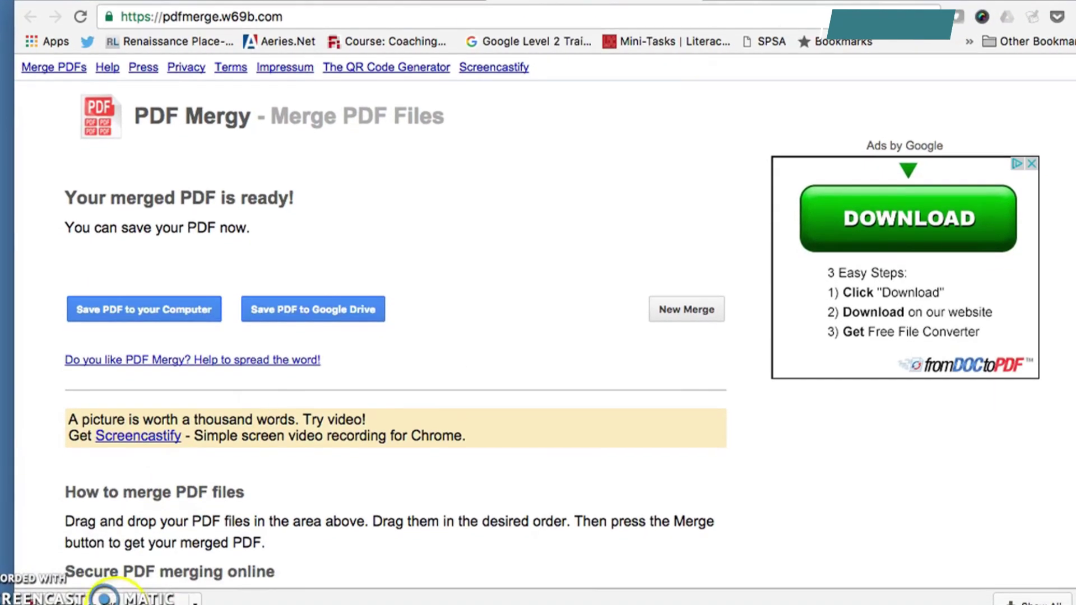
Open the downloaded narratives.pdf in Chrome, bring up its print preview, then cancel it
click(104, 596)
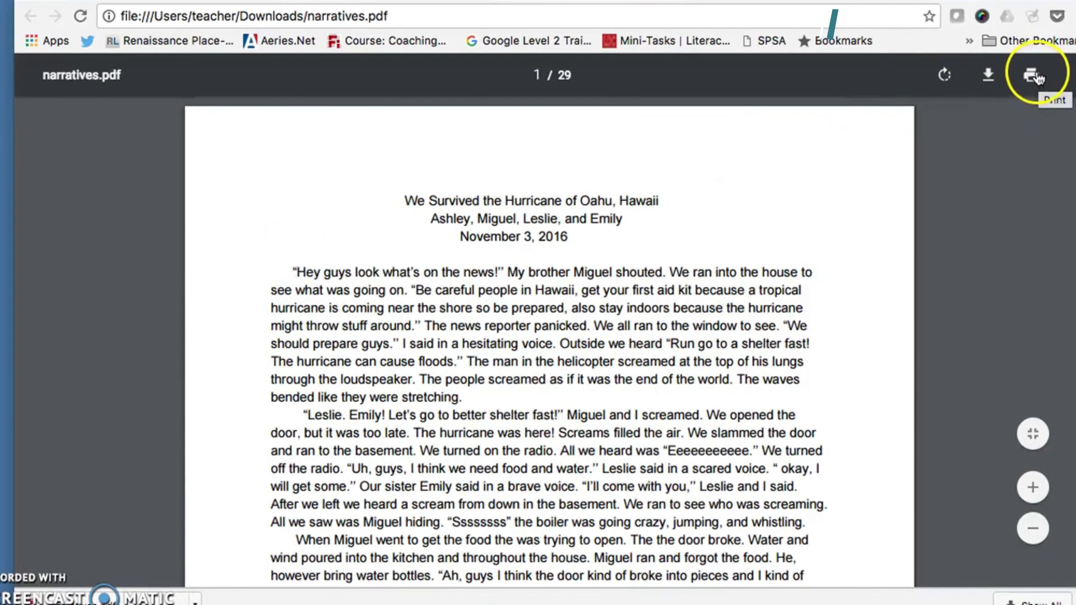
click(1034, 75)
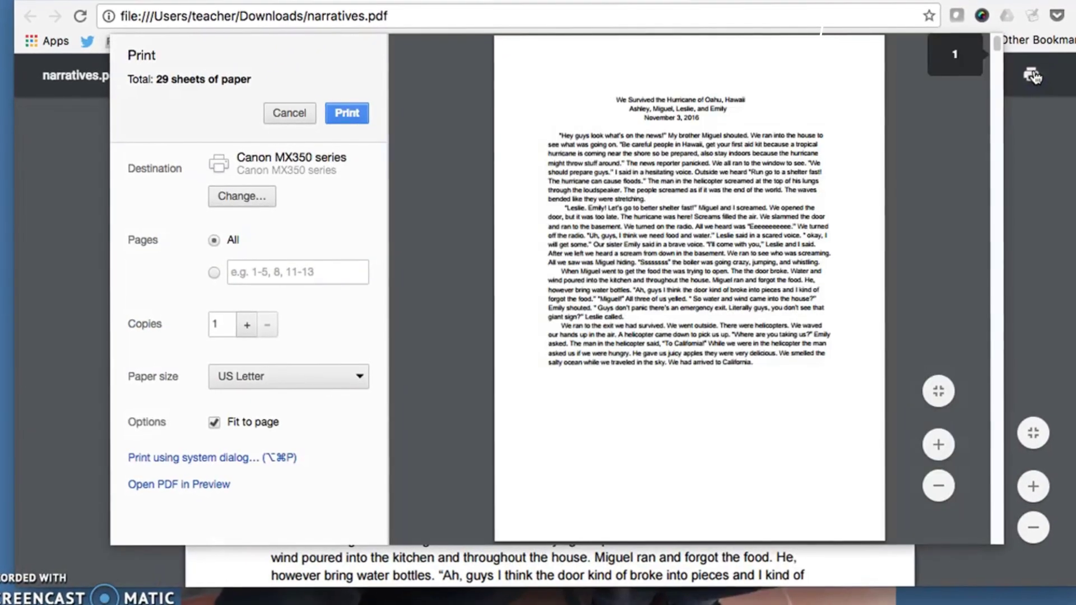
click(296, 110)
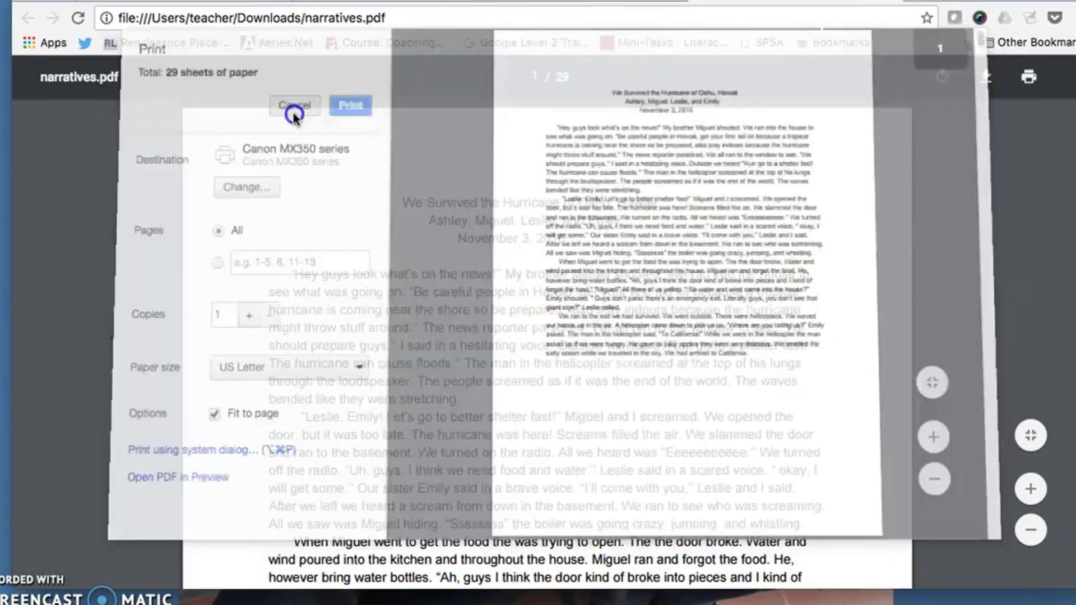